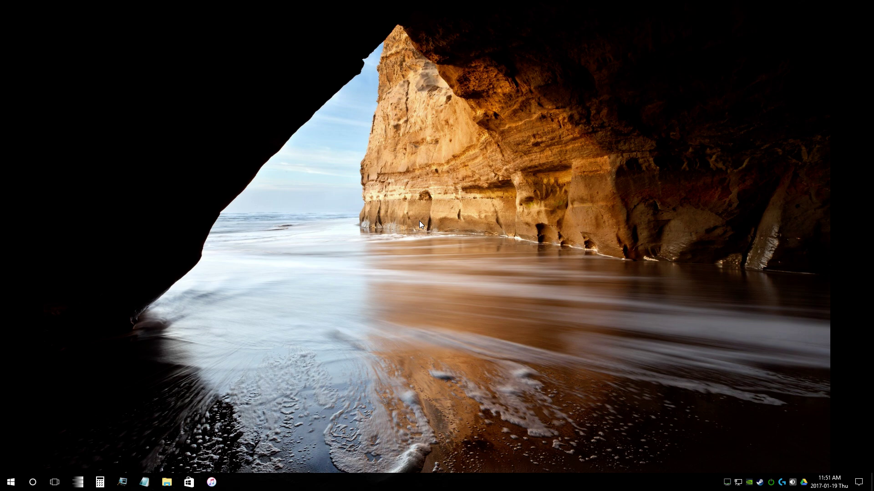
- Search Start for 'grand' and bring up the Grand Theft Auto V result's context menu
left_click(15, 483)
type("grand")
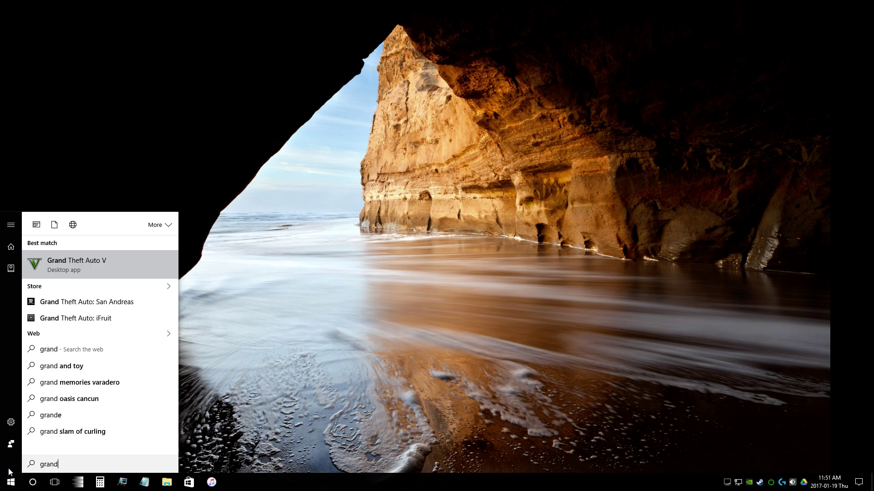
right_click(76, 263)
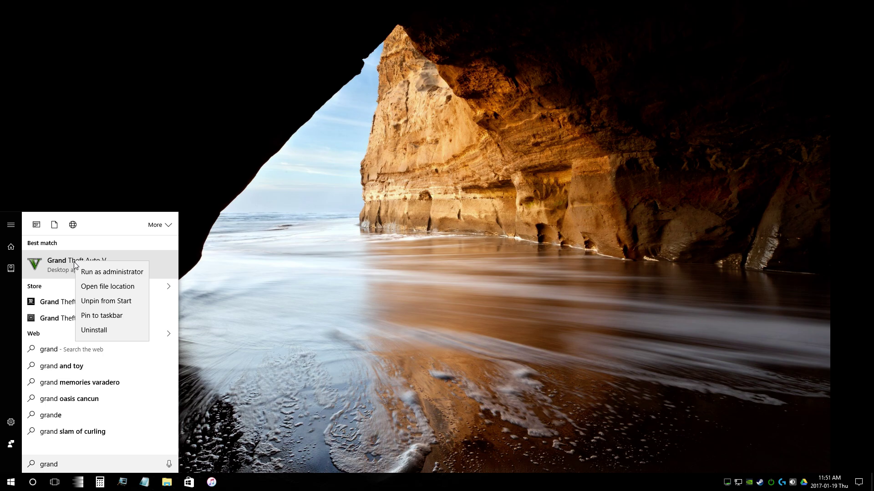
- Follow Open file location twice to reach the G:\Games\Grand Theft Auto V install folder
left_click(107, 286)
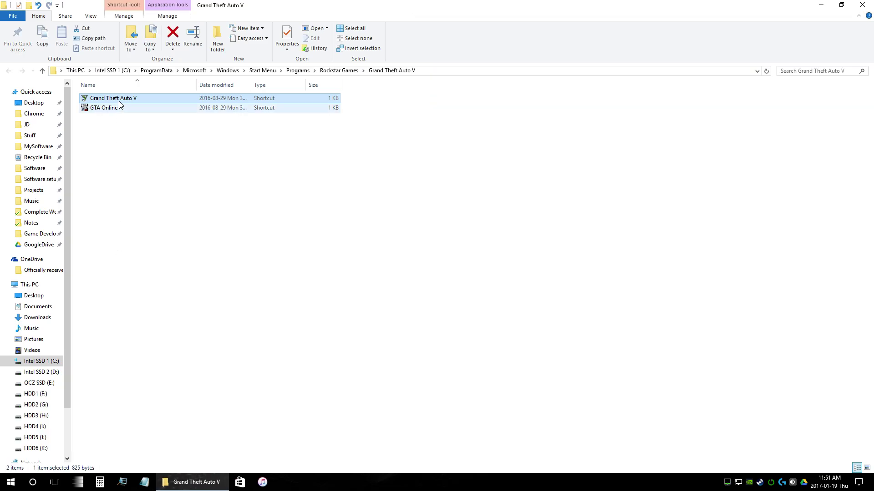
right_click(119, 101)
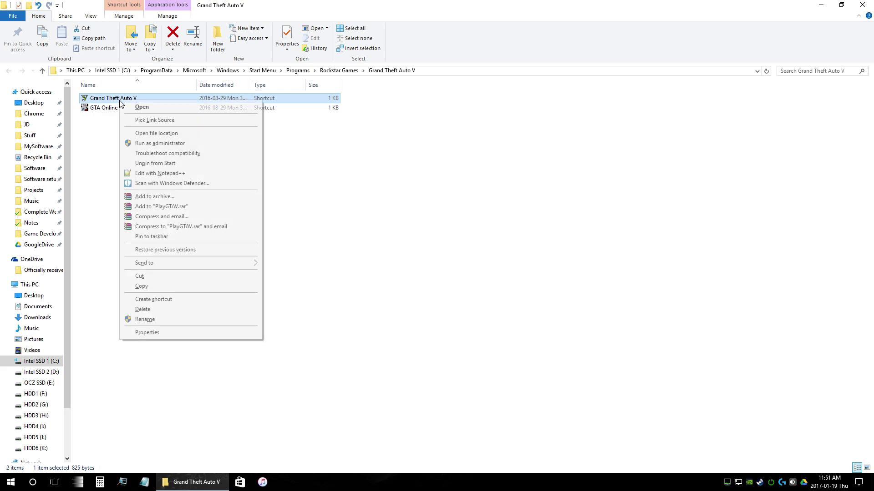
left_click(158, 134)
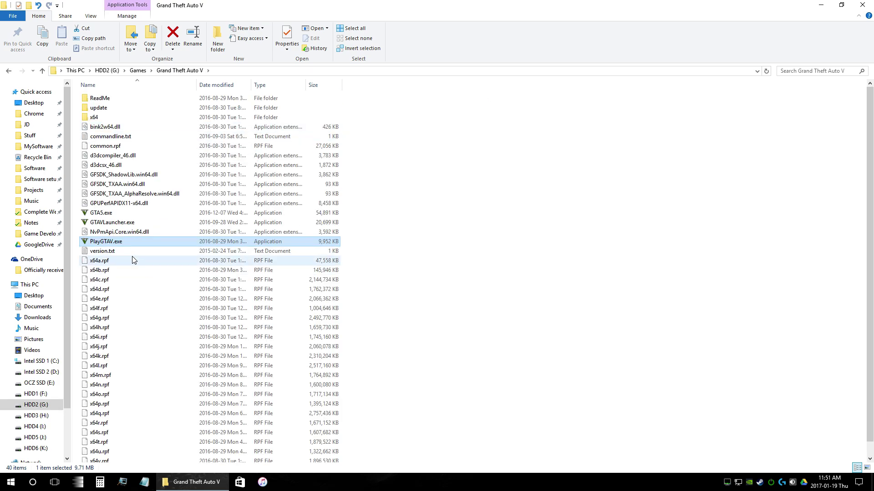
- Create a shortcut to GTAVLauncher.exe and select the new shortcut
left_click(114, 224)
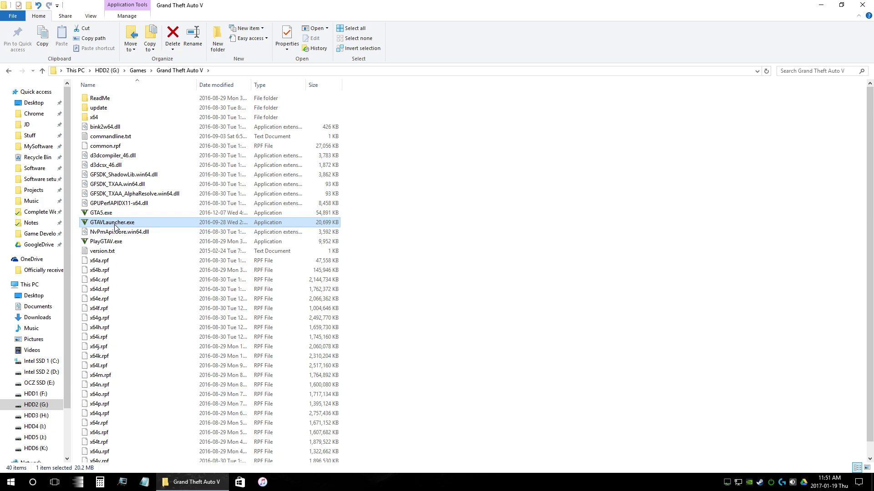
right_click(115, 226)
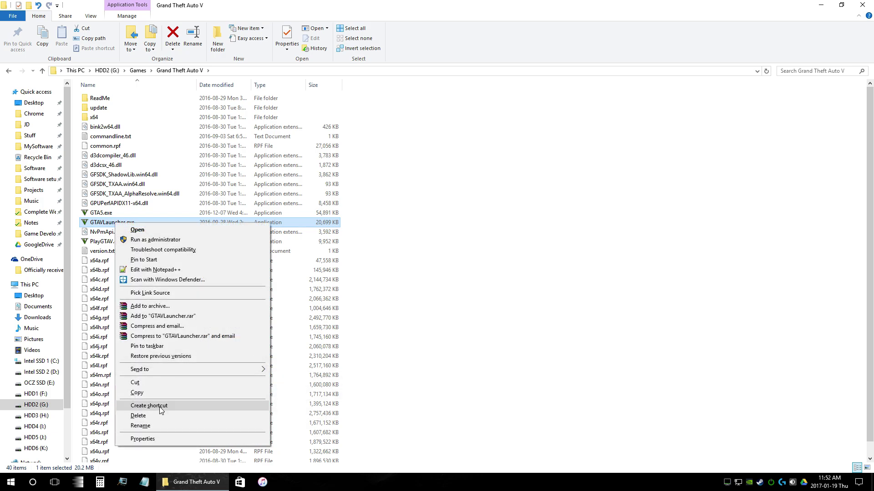
left_click(159, 407)
left_click(125, 233)
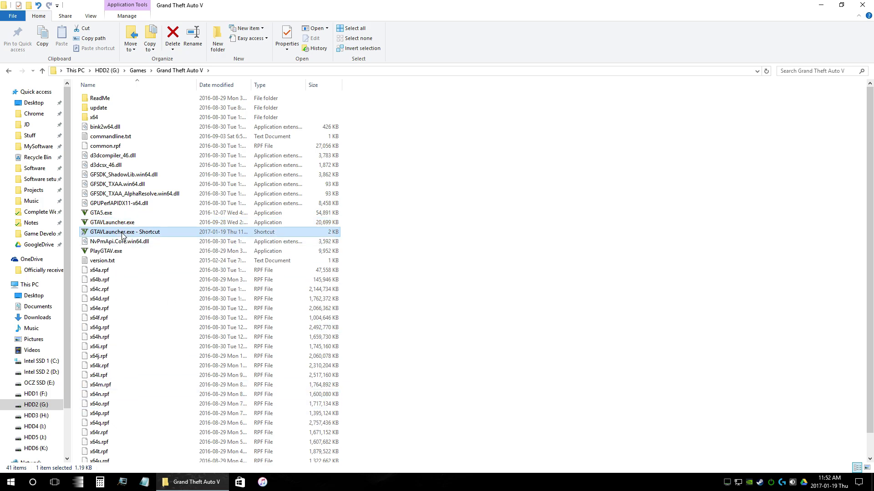
- Append ' -verify' to the GTAVLauncher.exe shortcut's Target in Properties and confirm with OK
right_click(130, 234)
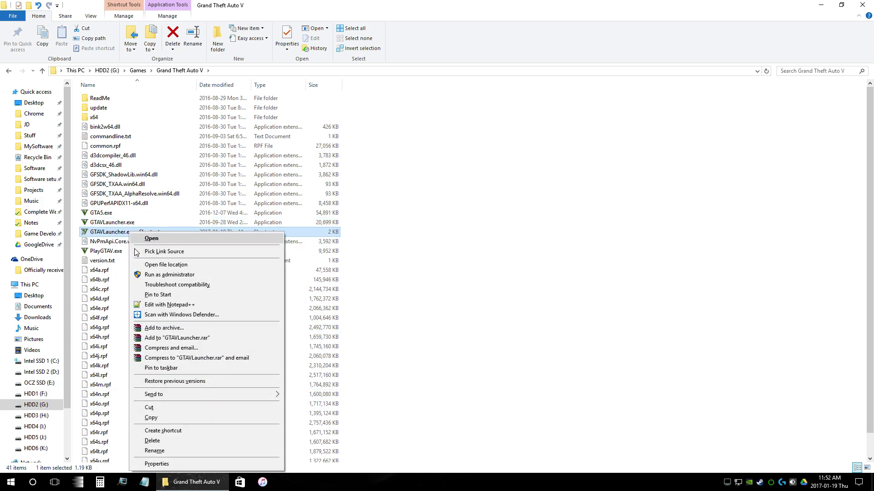
left_click(157, 465)
left_click_drag(226, 235, 277, 139)
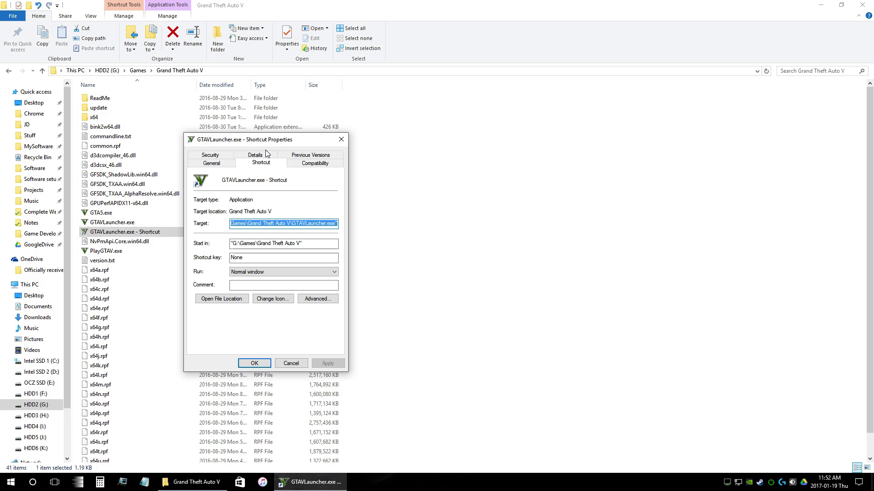
left_click(289, 225)
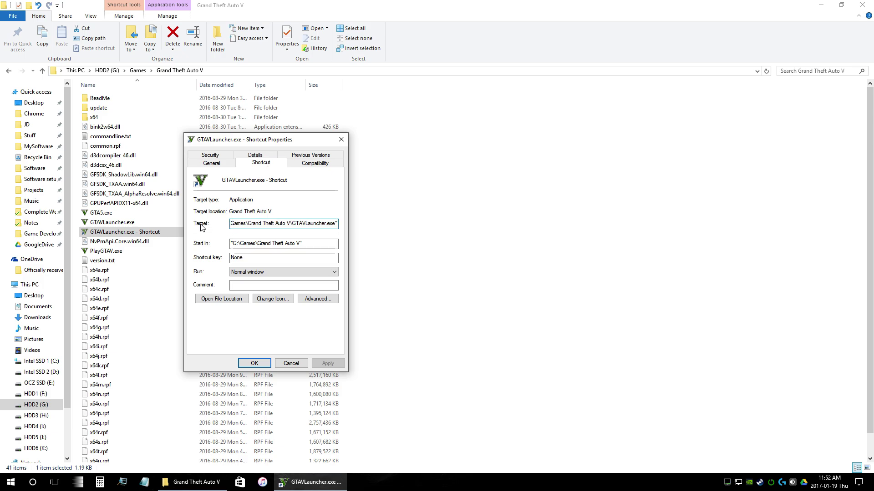
left_click_drag(244, 225, 364, 226)
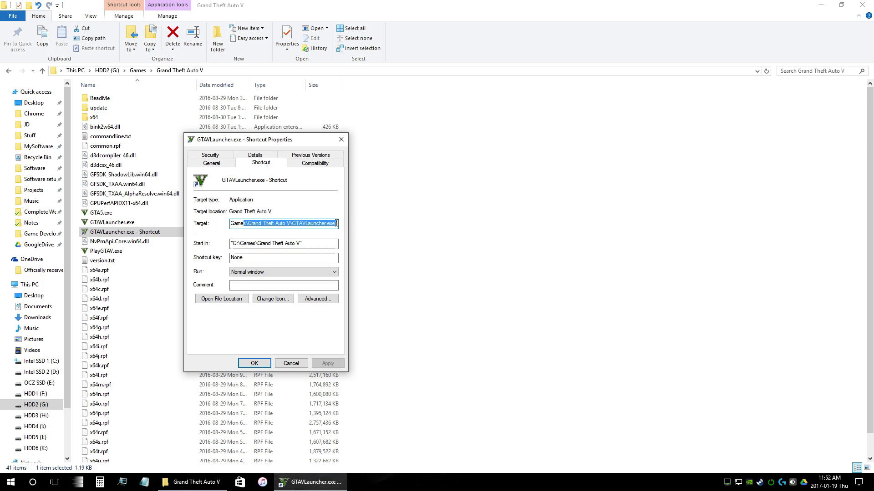
key("End")
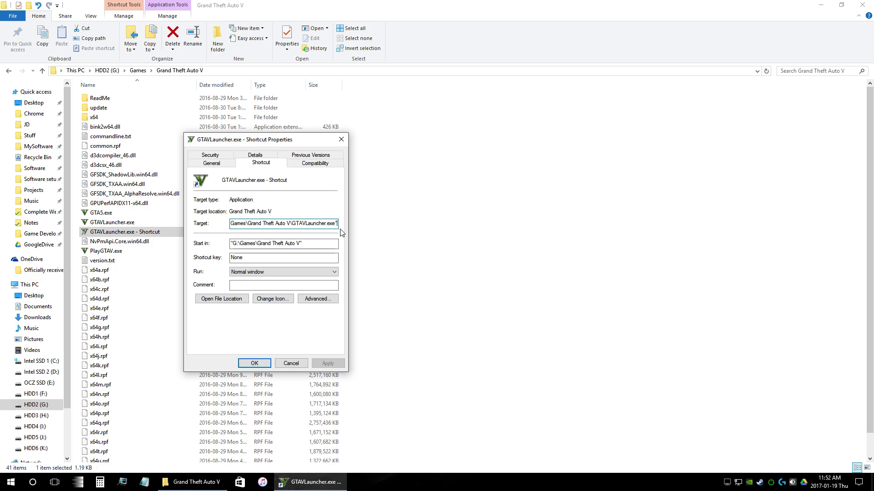
type("\" -")
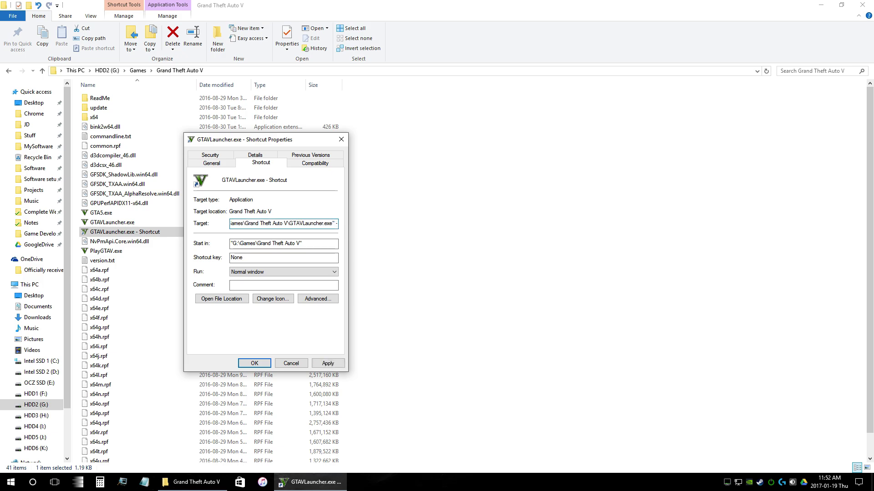
type("verif")
type("y")
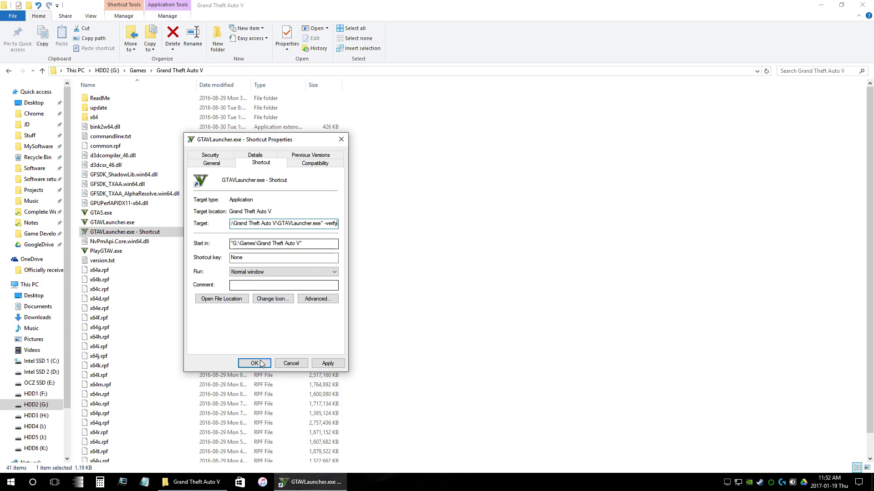
left_click(252, 362)
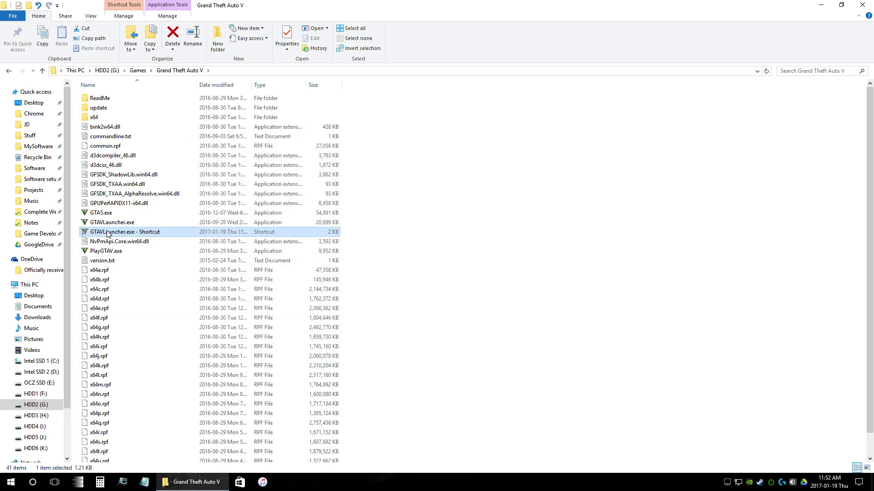
- Run 'GTAVLauncher.exe - Shortcut' to launch GTA V with -verify
double_click(125, 238)
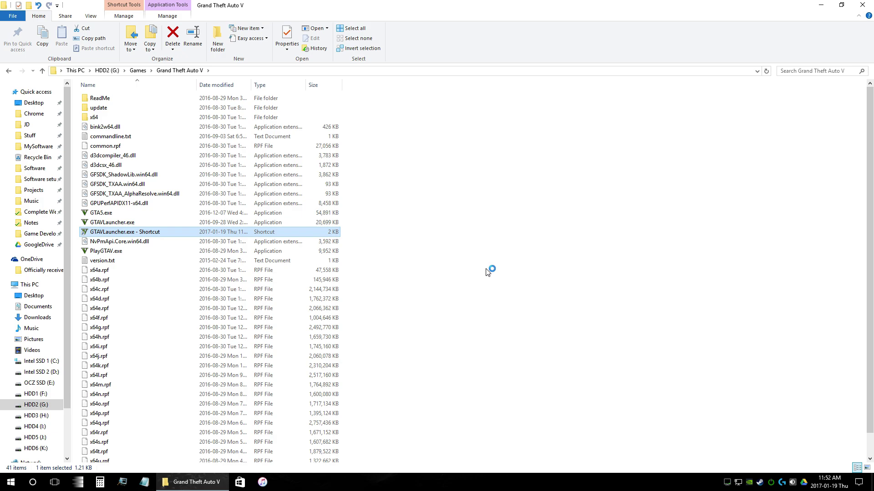